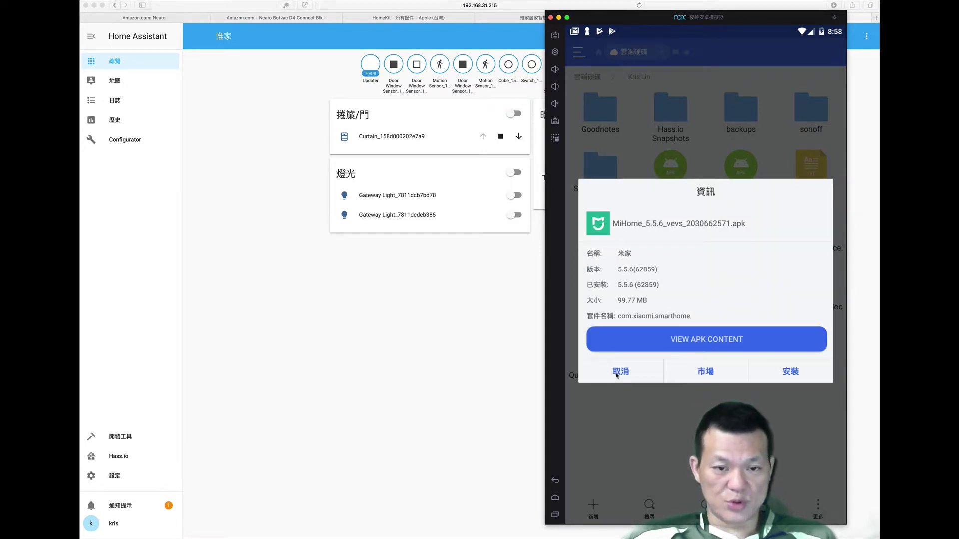
Dismiss the MiHome APK information without installing it and exit the file browser to the emulator's home screen
{"action": "left_click", "coordinate": [617, 376]}
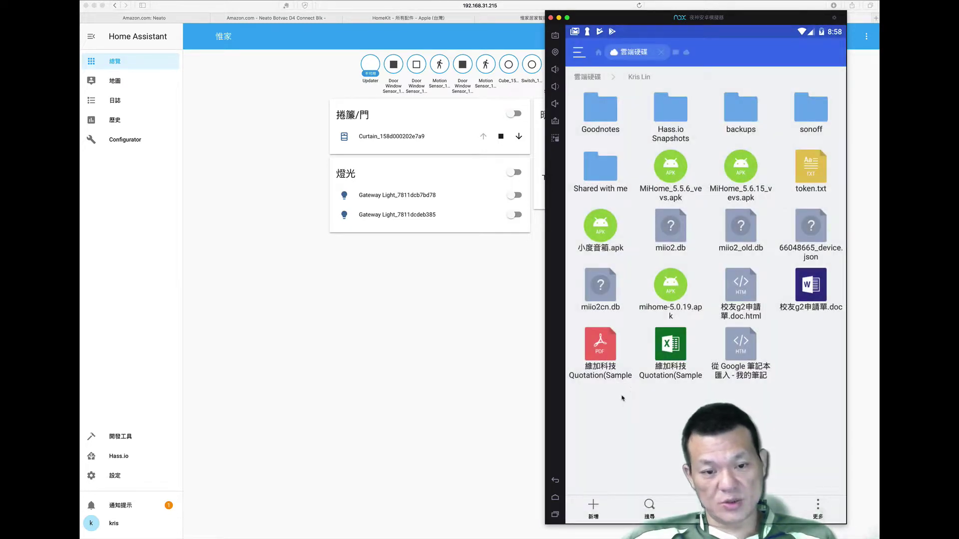
{"action": "left_click", "coordinate": [556, 481]}
{"action": "left_click", "coordinate": [556, 481]}
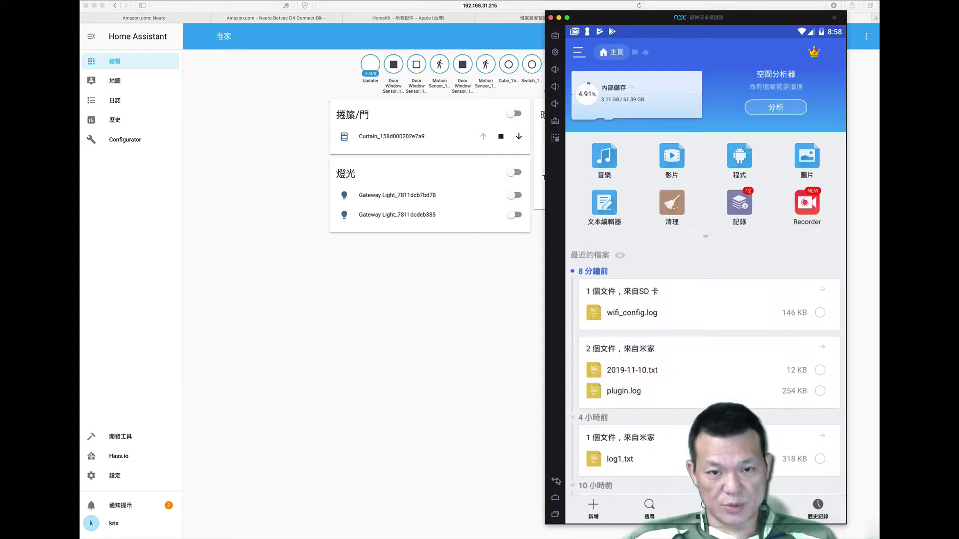
{"action": "left_click", "coordinate": [556, 481]}
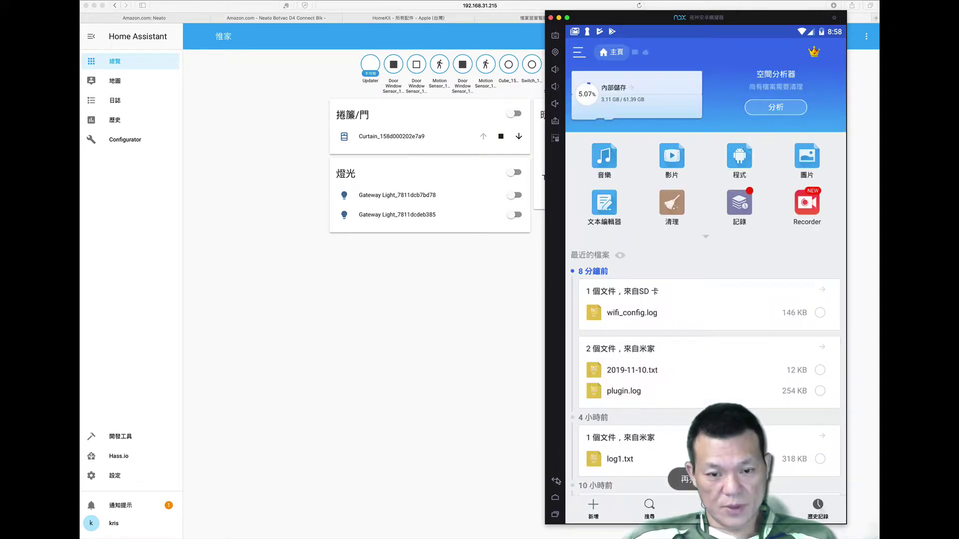
{"action": "left_click", "coordinate": [556, 481]}
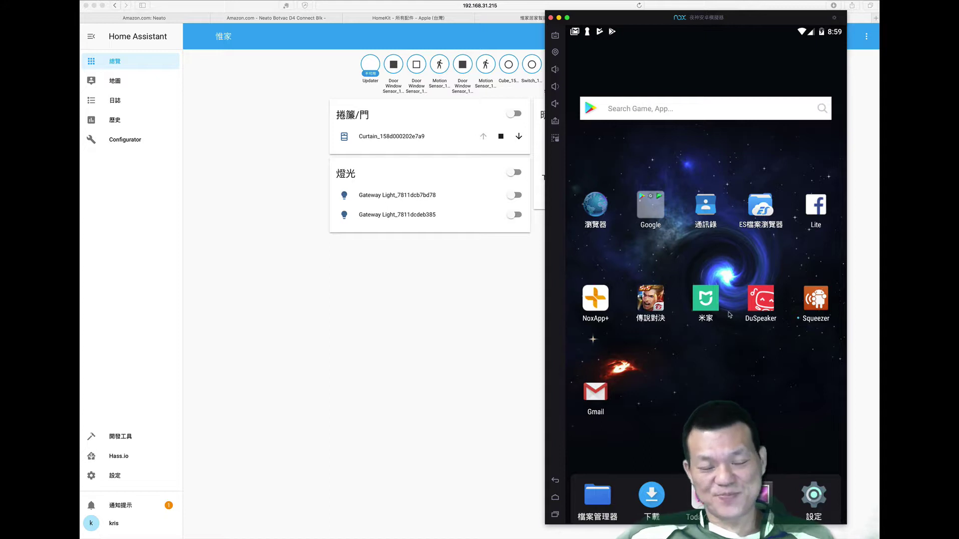
Launch the 米家 app and open the robot vacuum's network information (網絡資訊) from its general settings
{"action": "left_click", "coordinate": [704, 302]}
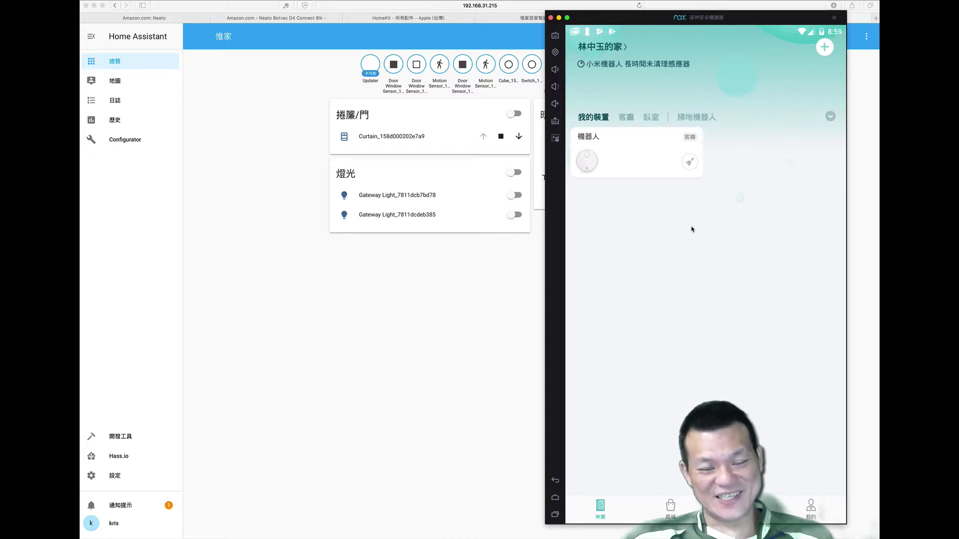
{"action": "left_click", "coordinate": [623, 154]}
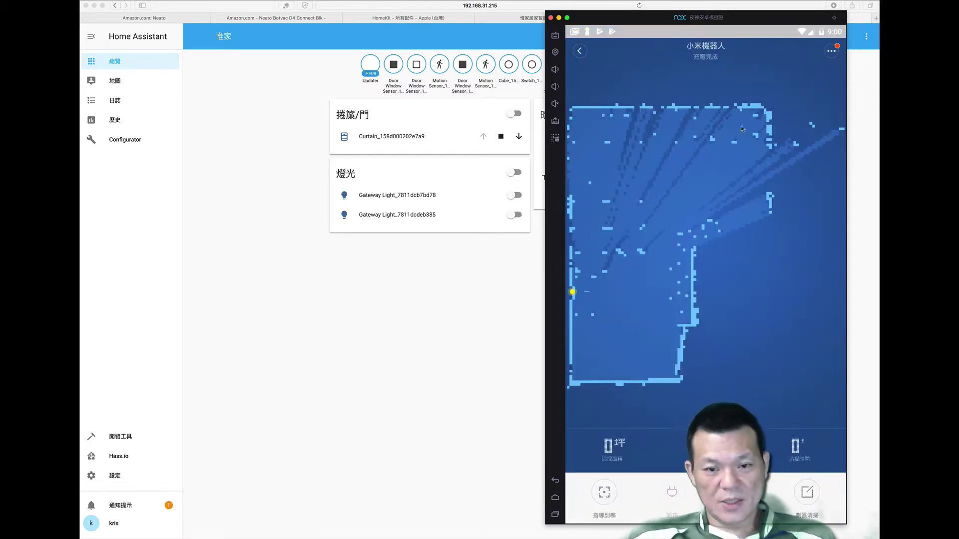
{"action": "left_click", "coordinate": [832, 53]}
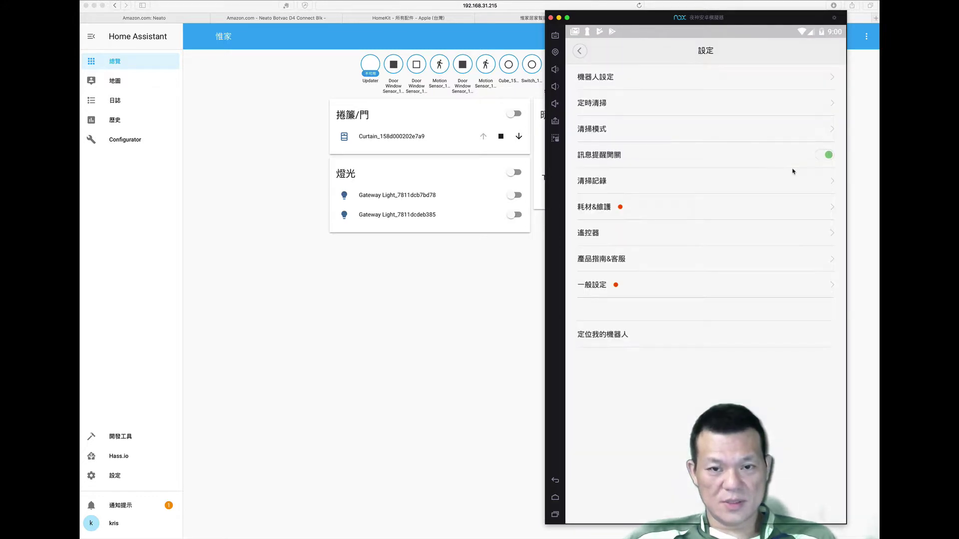
{"action": "left_click", "coordinate": [592, 288]}
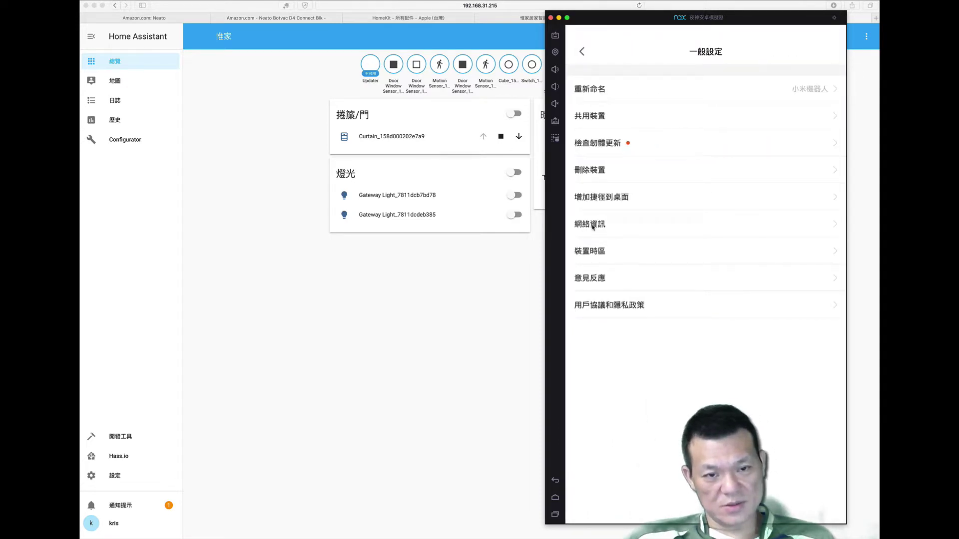
{"action": "left_click", "coordinate": [593, 227]}
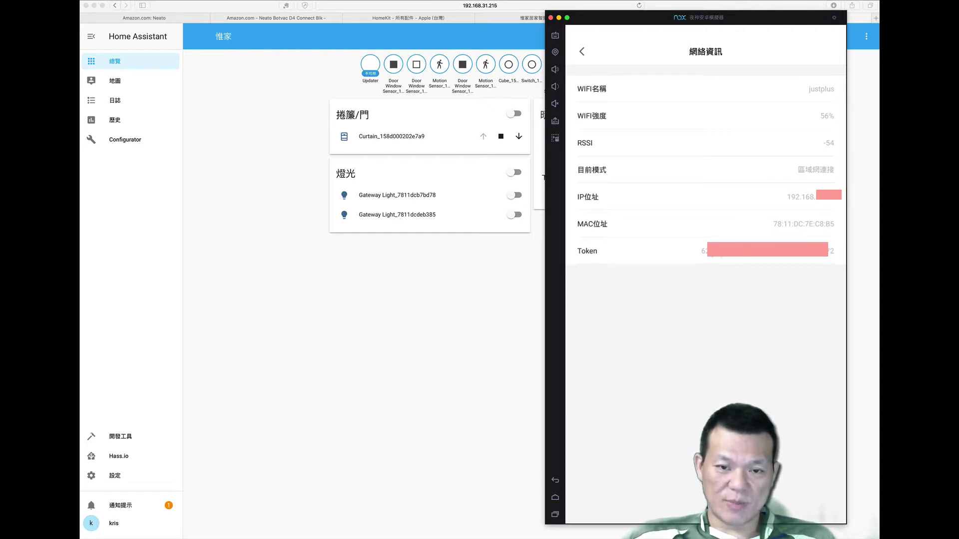
Select the robot's whole token value, and hide the emulator to switch back to Home Assistant in the browser
{"action": "left_click_drag", "start_coordinate": [704, 255], "coordinate": [782, 255]}
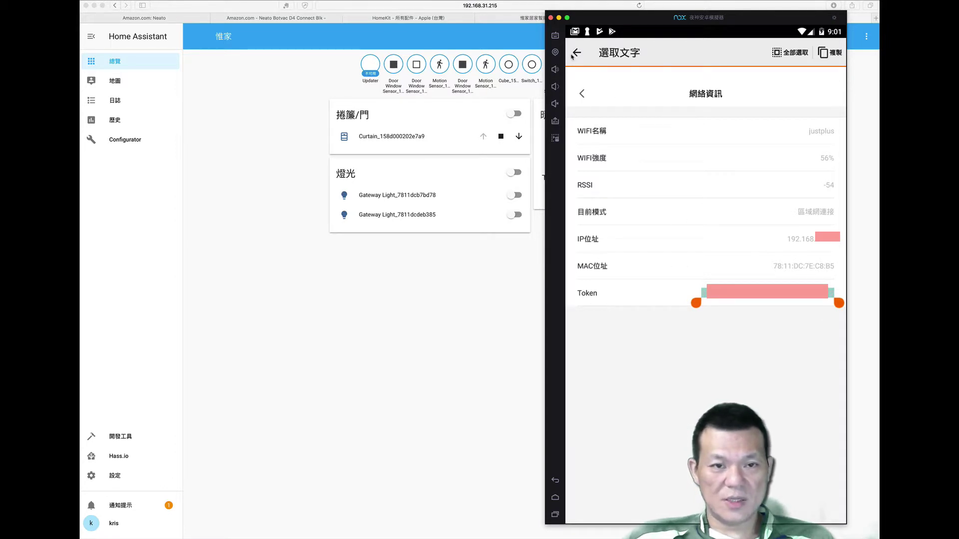
{"action": "left_click_drag", "start_coordinate": [591, 18], "coordinate": [879, 18]}
{"action": "key", "text": "super+h"}
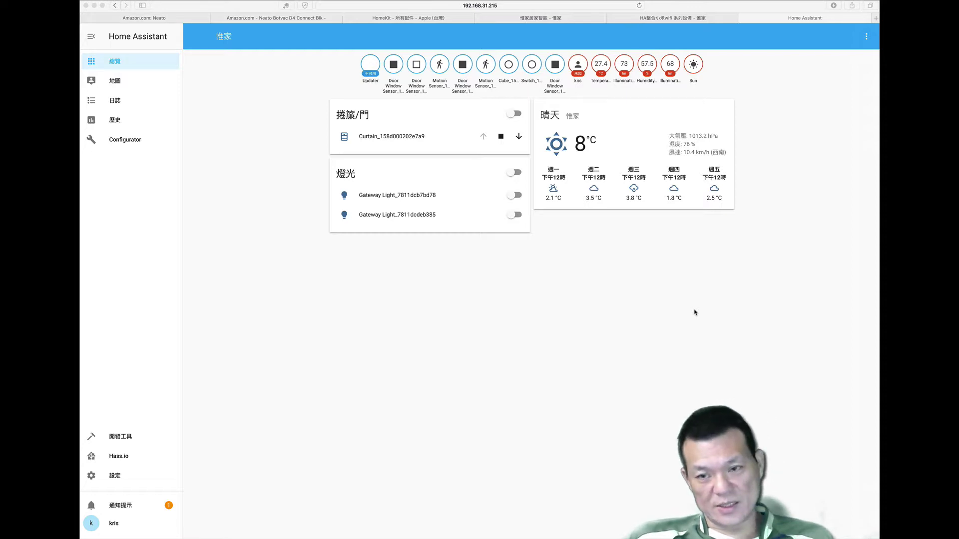
{"action": "left_click", "coordinate": [537, 300]}
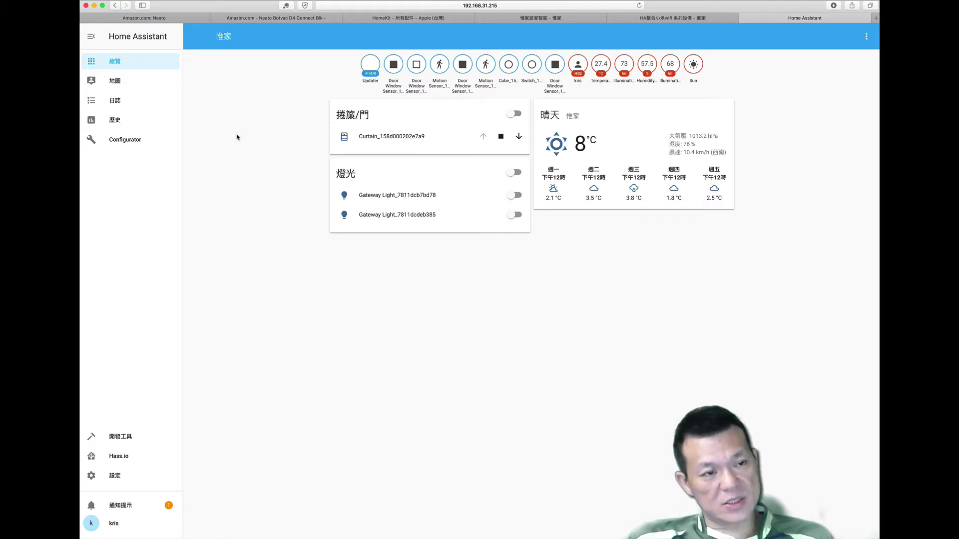
Upload vacuum.yaml from the iCloud desktop folder into config/packages with the Configurator, and open it in the editor
{"action": "left_click", "coordinate": [129, 144]}
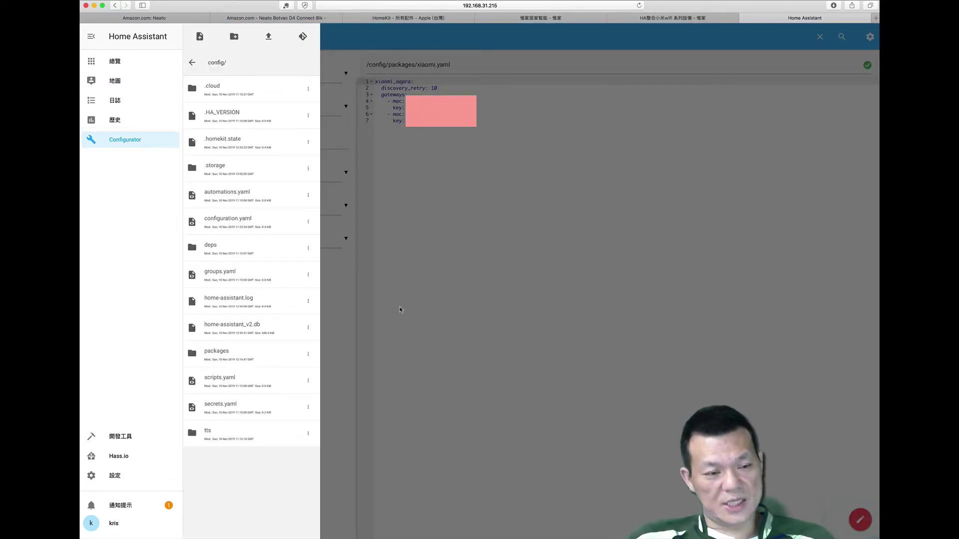
{"action": "left_click", "coordinate": [228, 354]}
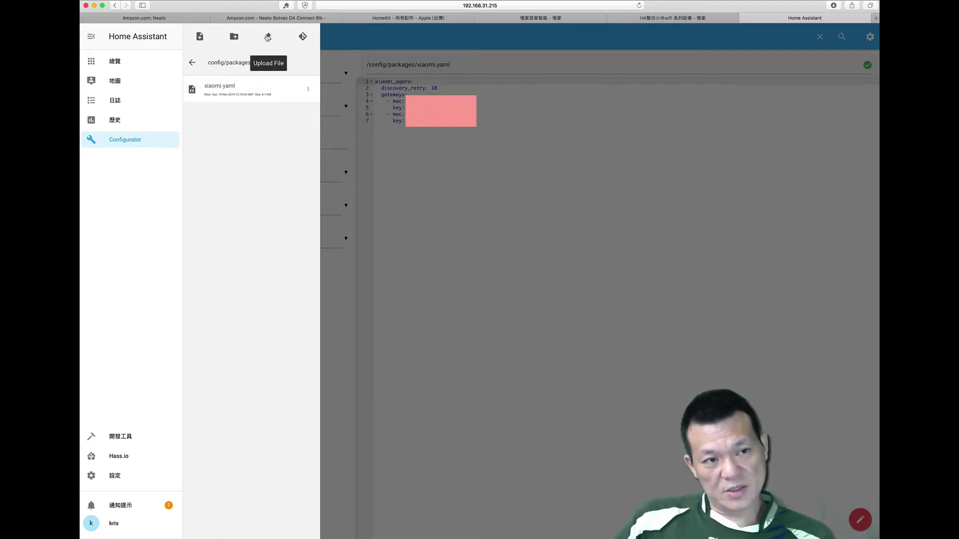
{"action": "left_click", "coordinate": [269, 38]}
{"action": "left_click", "coordinate": [382, 138]}
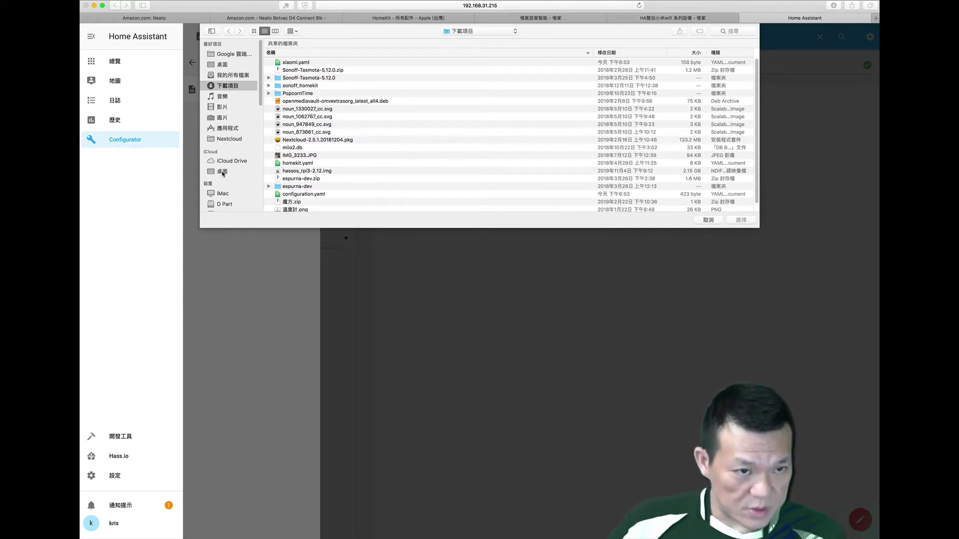
{"action": "left_click", "coordinate": [222, 172]}
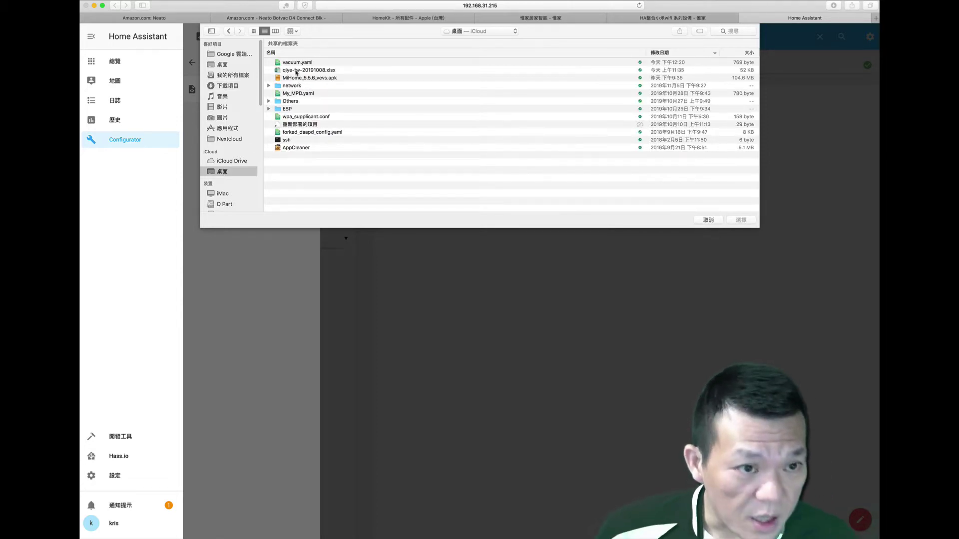
{"action": "left_click", "coordinate": [297, 63]}
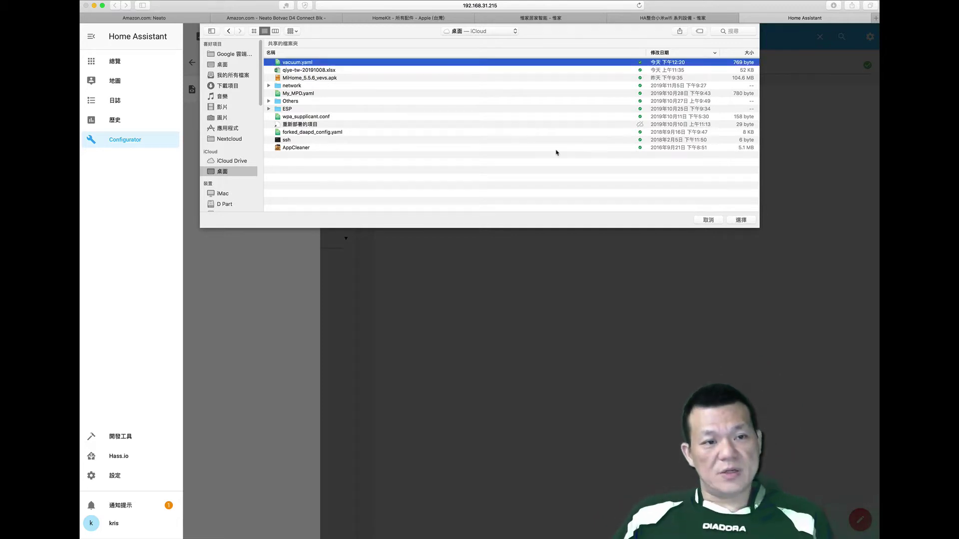
{"action": "left_click", "coordinate": [741, 220]}
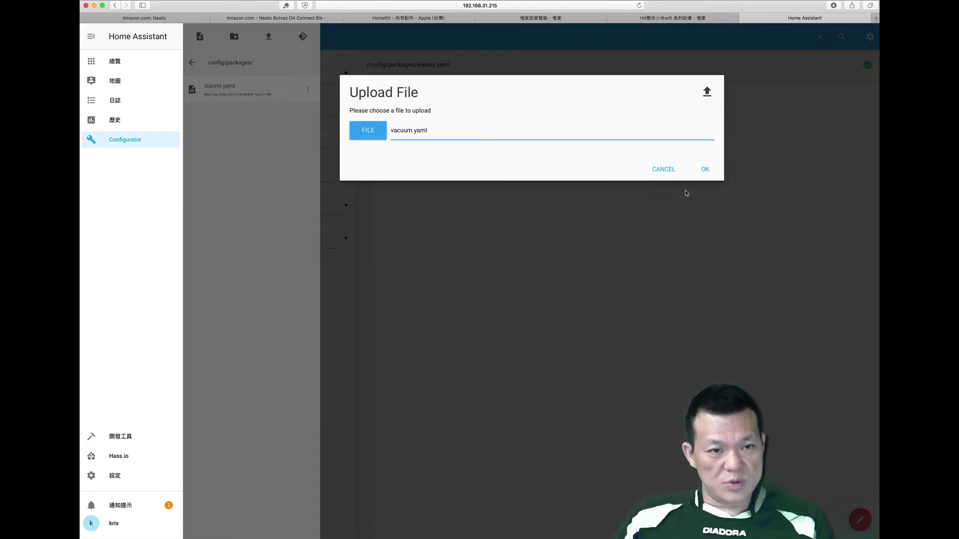
{"action": "left_click", "coordinate": [701, 170]}
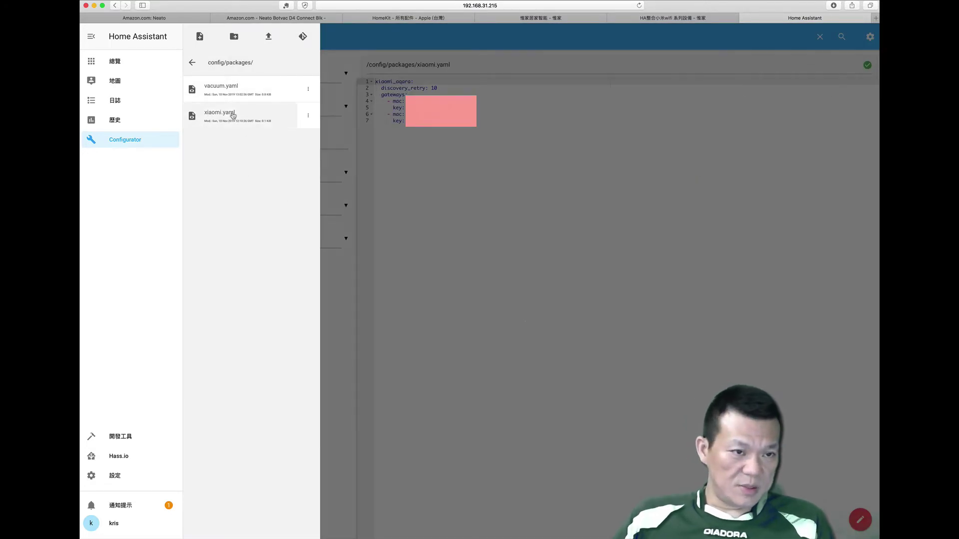
{"action": "left_click", "coordinate": [228, 95]}
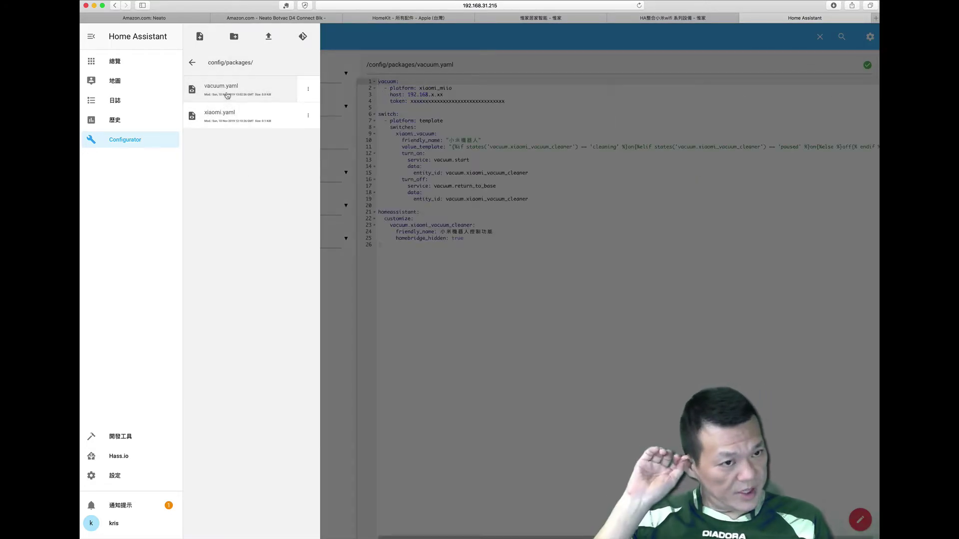
{"action": "left_click", "coordinate": [400, 338]}
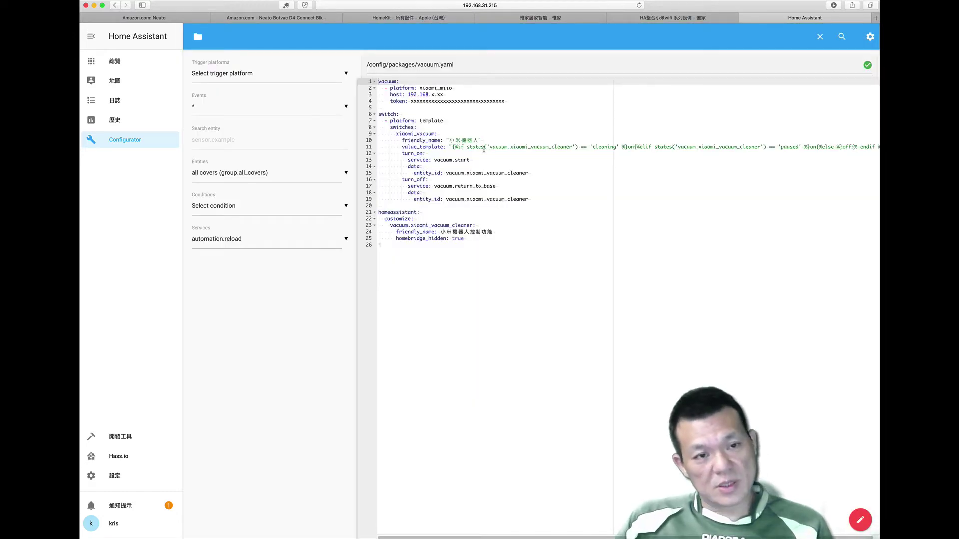
Examine the vacuum section in lines 1–4 of vacuum.yaml, especially the host and token placeholders
{"action": "left_click", "coordinate": [477, 121]}
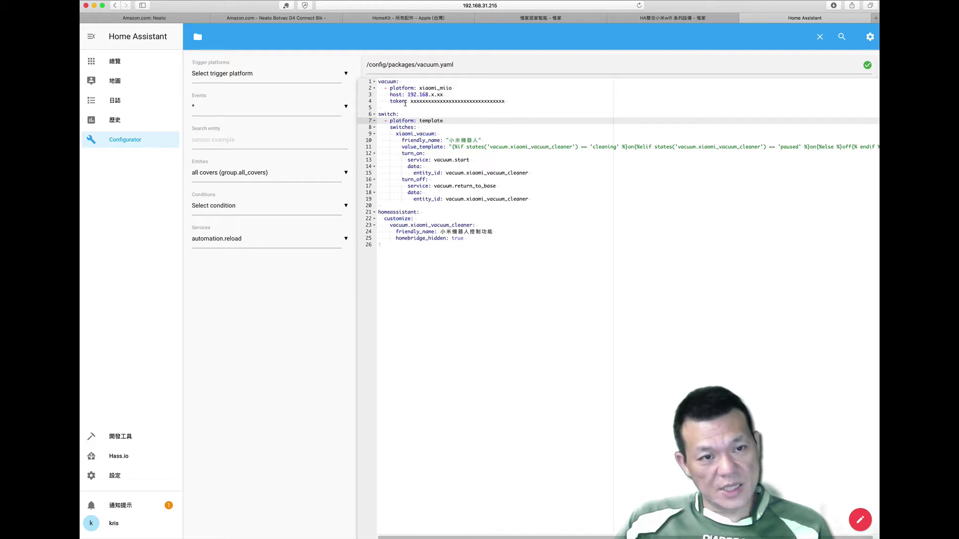
{"action": "left_click_drag", "start_coordinate": [410, 101], "coordinate": [506, 103]}
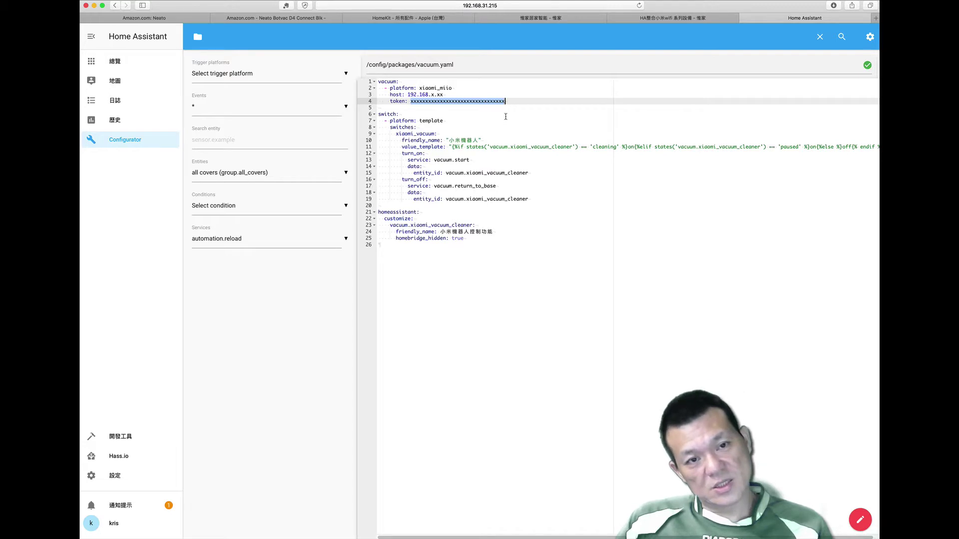
{"action": "left_click", "coordinate": [505, 114]}
{"action": "left_click_drag", "start_coordinate": [427, 94], "coordinate": [444, 94]}
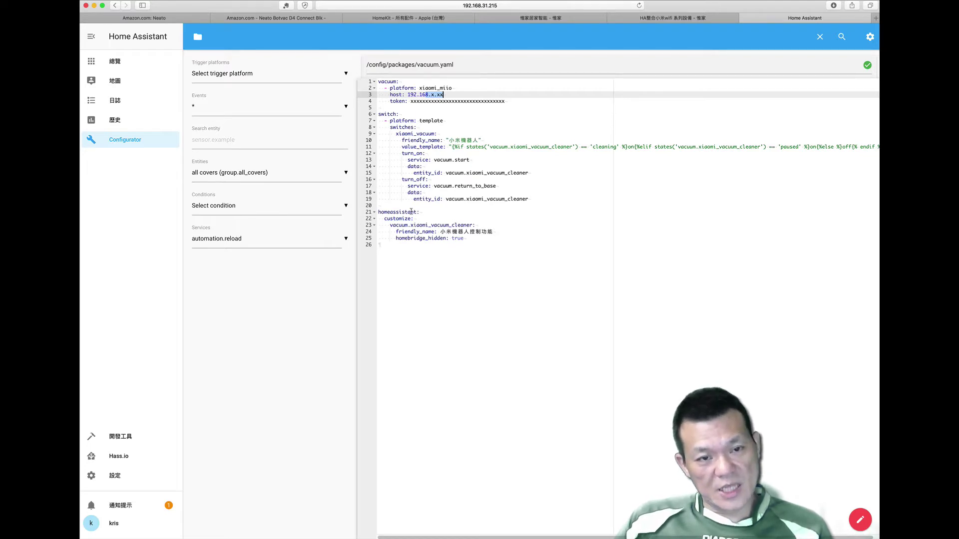
{"action": "left_click", "coordinate": [463, 320]}
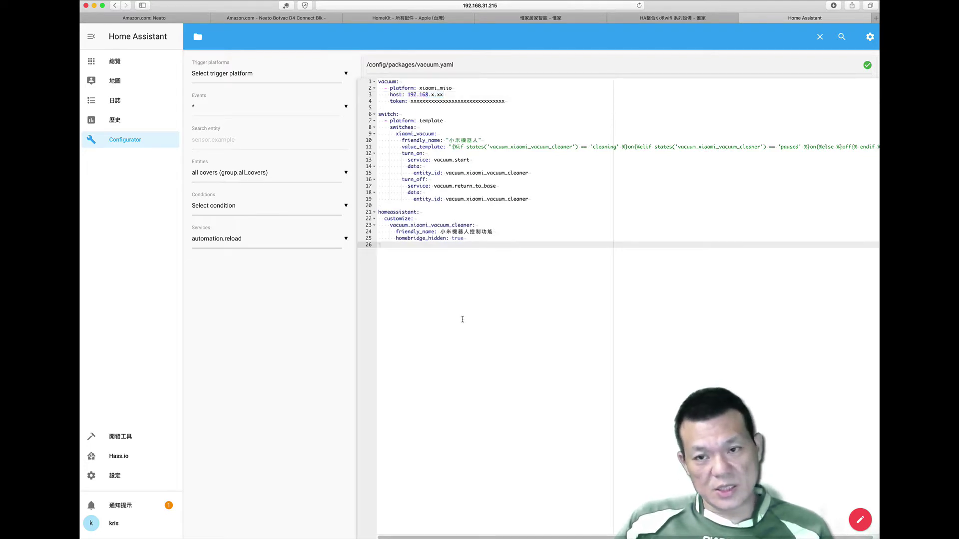
{"action": "left_click", "coordinate": [514, 102]}
{"action": "double_click", "coordinate": [512, 102]}
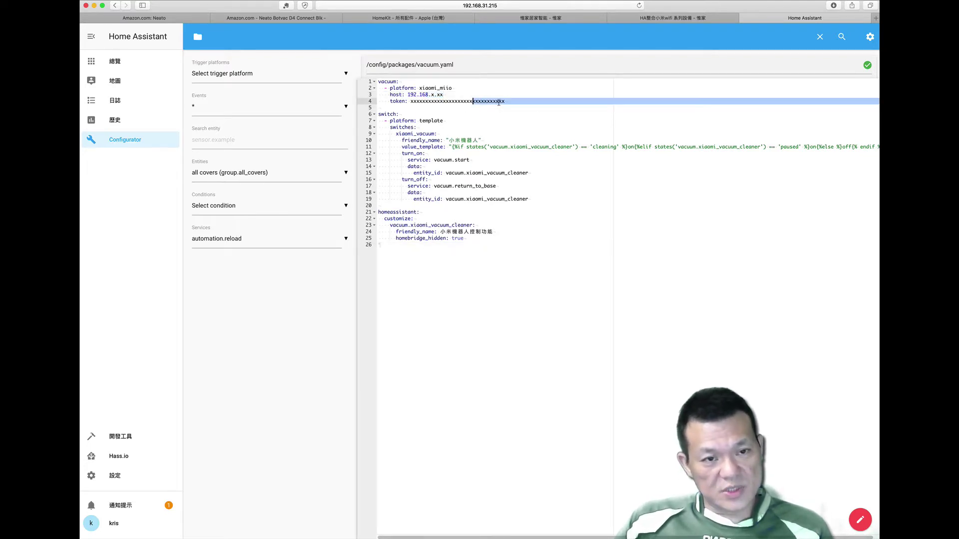
{"action": "left_click", "coordinate": [511, 102]}
{"action": "left_click_drag", "start_coordinate": [511, 102], "coordinate": [375, 83]}
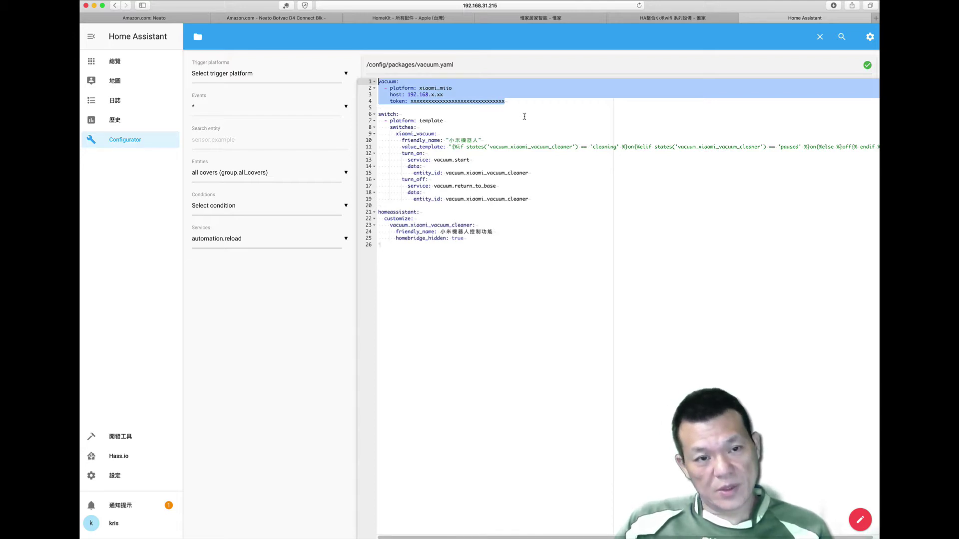
Examine the template switch section with its friendly name, and the customize section at the end of vacuum.yaml
{"action": "left_click", "coordinate": [516, 183]}
{"action": "left_click_drag", "start_coordinate": [530, 199], "coordinate": [380, 111]}
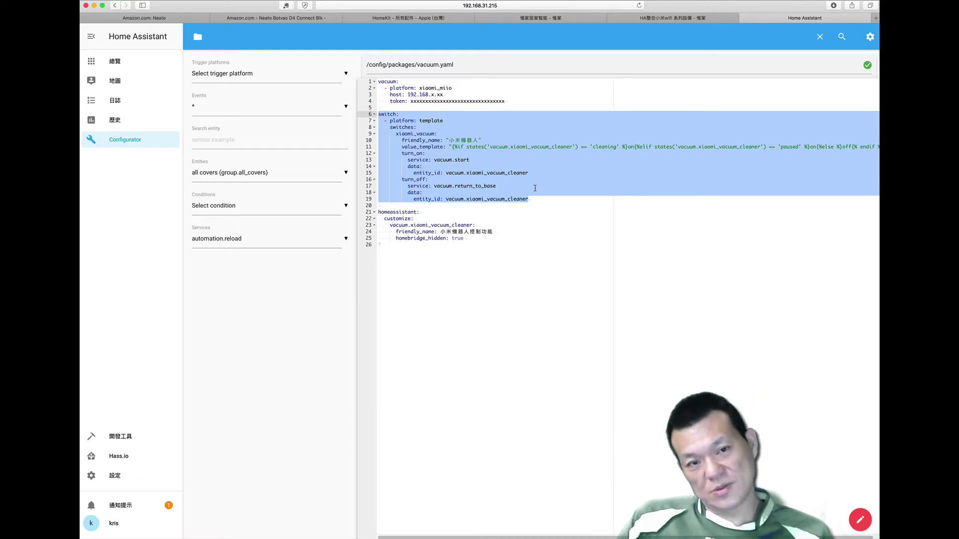
{"action": "left_click", "coordinate": [520, 148]}
{"action": "left_click_drag", "start_coordinate": [449, 140], "coordinate": [479, 140]}
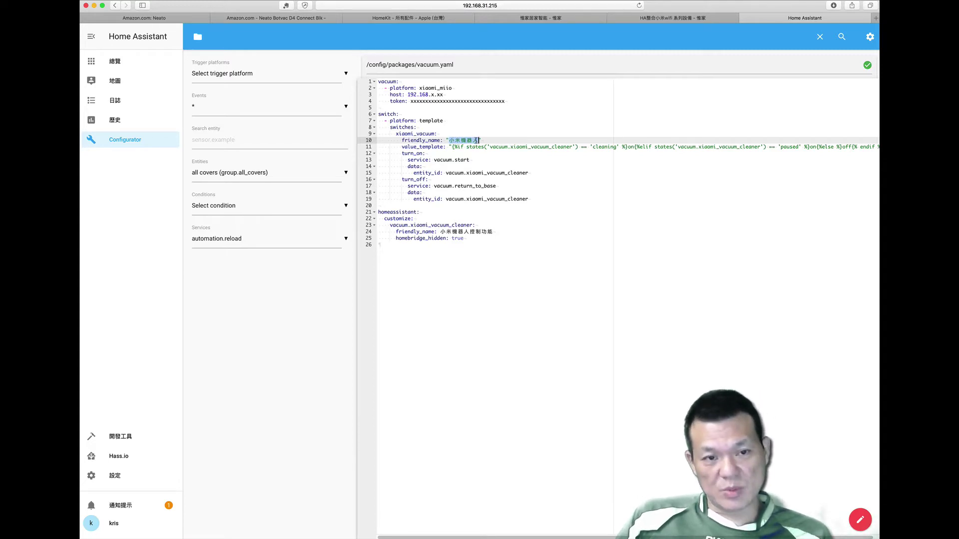
{"action": "left_click", "coordinate": [493, 123]}
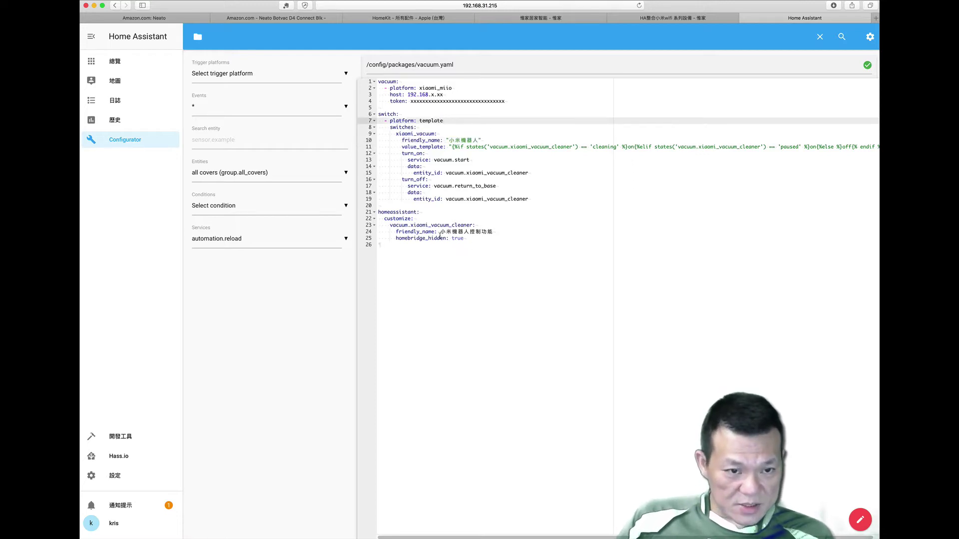
{"action": "left_click_drag", "start_coordinate": [385, 220], "coordinate": [501, 244]}
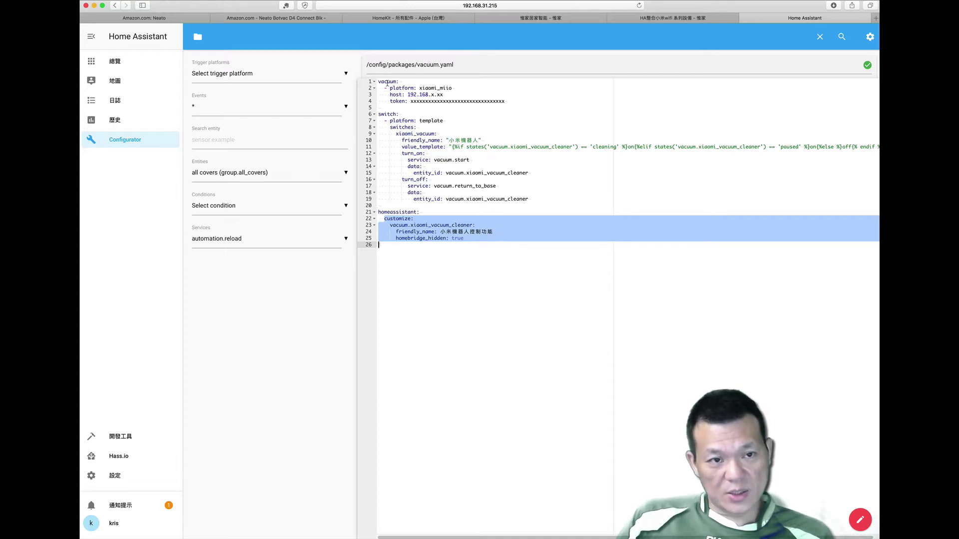
Review the values to personalise in vacuum.yaml: the host, the token and the switch's friendly name
{"action": "left_click_drag", "start_coordinate": [379, 81], "coordinate": [505, 101]}
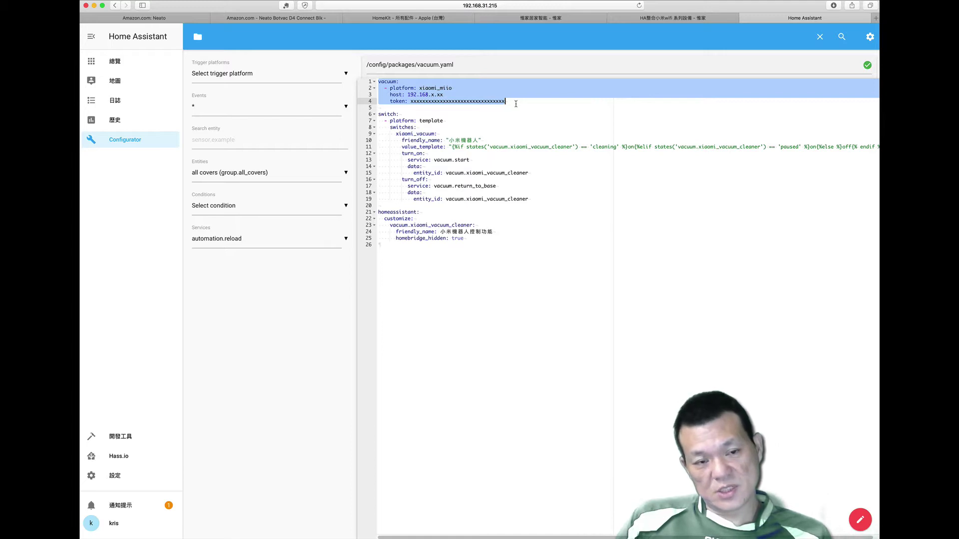
{"action": "left_click", "coordinate": [494, 265]}
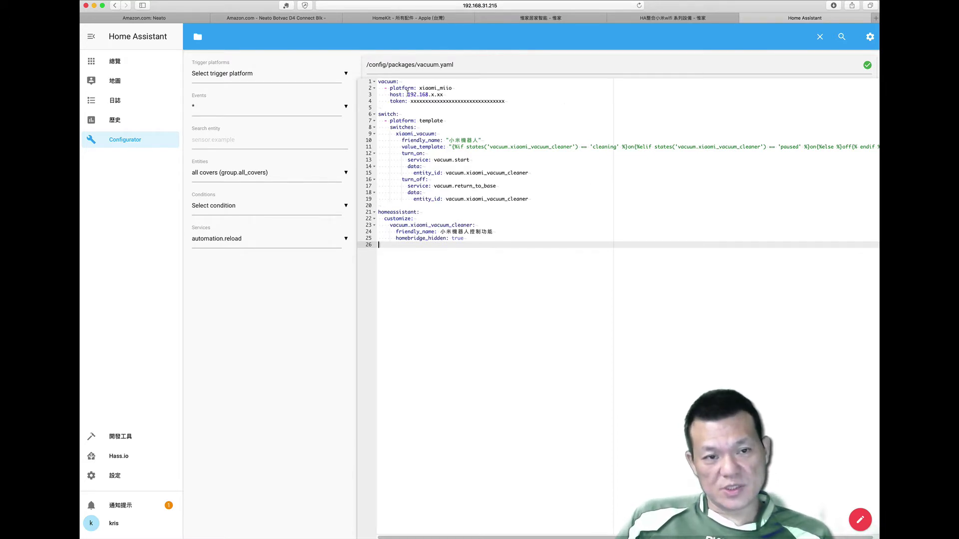
{"action": "left_click_drag", "start_coordinate": [408, 94], "coordinate": [509, 102]}
{"action": "left_click_drag", "start_coordinate": [449, 140], "coordinate": [479, 140]}
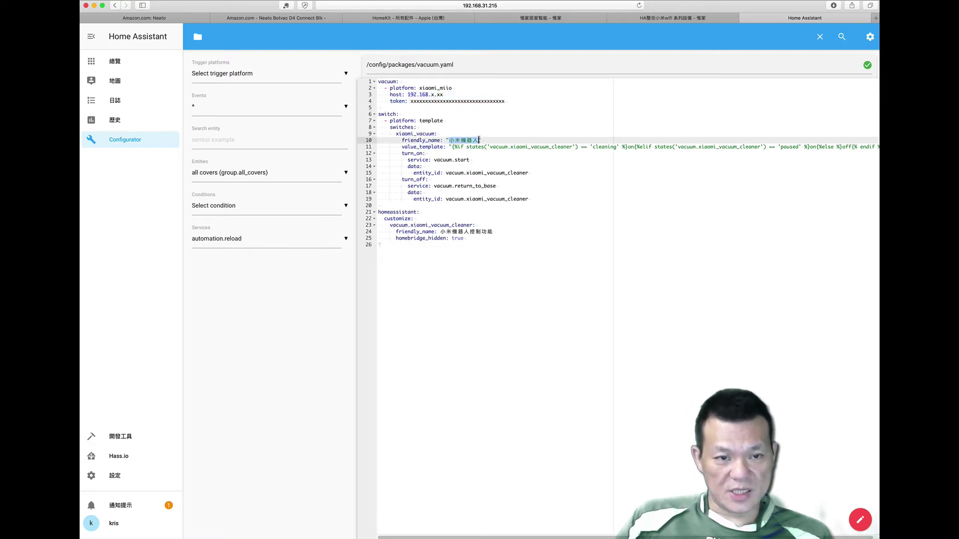
{"action": "left_click", "coordinate": [481, 214]}
{"action": "left_click", "coordinate": [480, 264]}
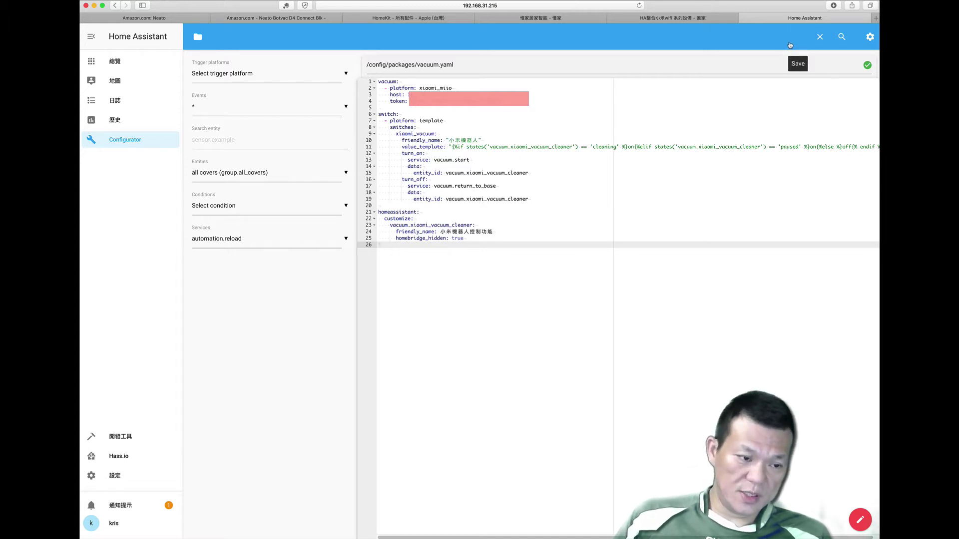
Validate the Home Assistant configuration in the server controls (伺服器控制) and restart the server
{"action": "left_click", "coordinate": [106, 480]}
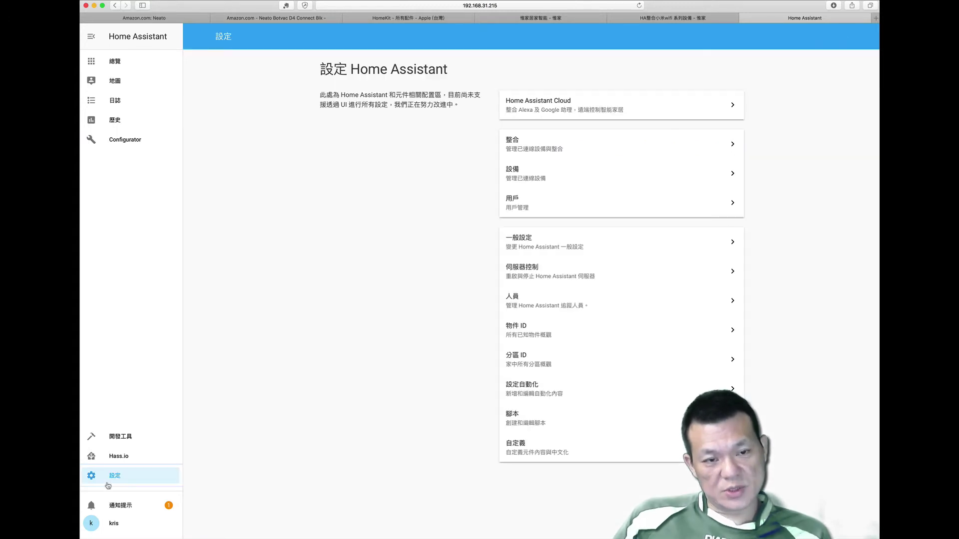
{"action": "left_click", "coordinate": [519, 279]}
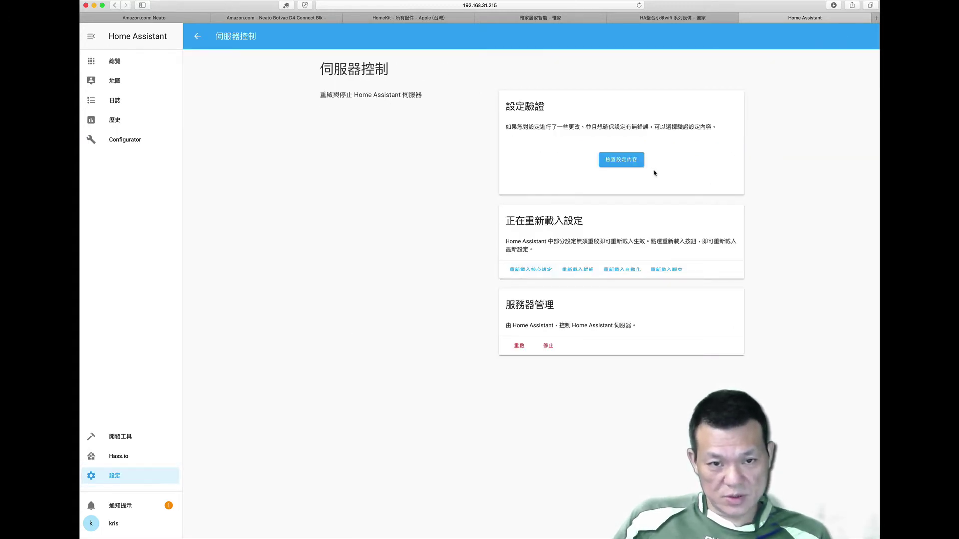
{"action": "left_click", "coordinate": [626, 167]}
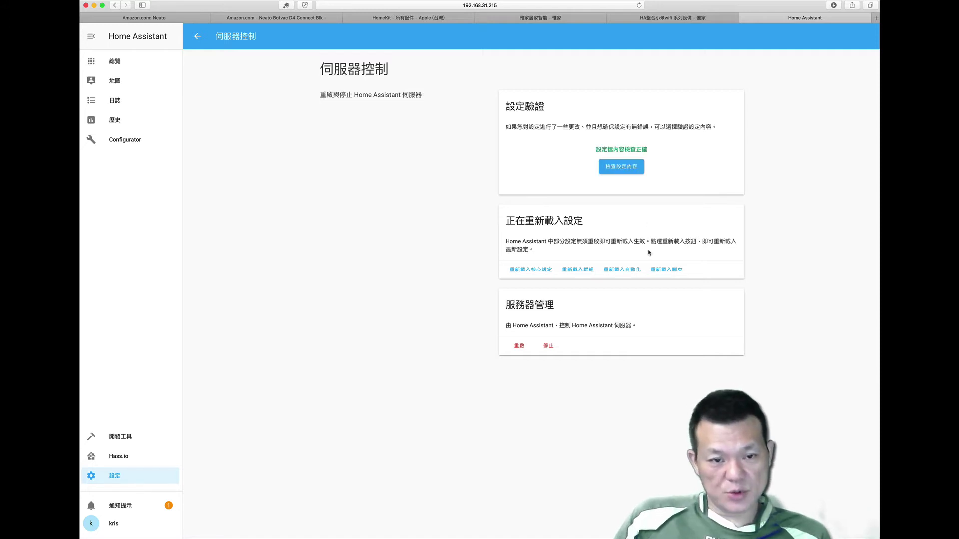
{"action": "left_click", "coordinate": [519, 347]}
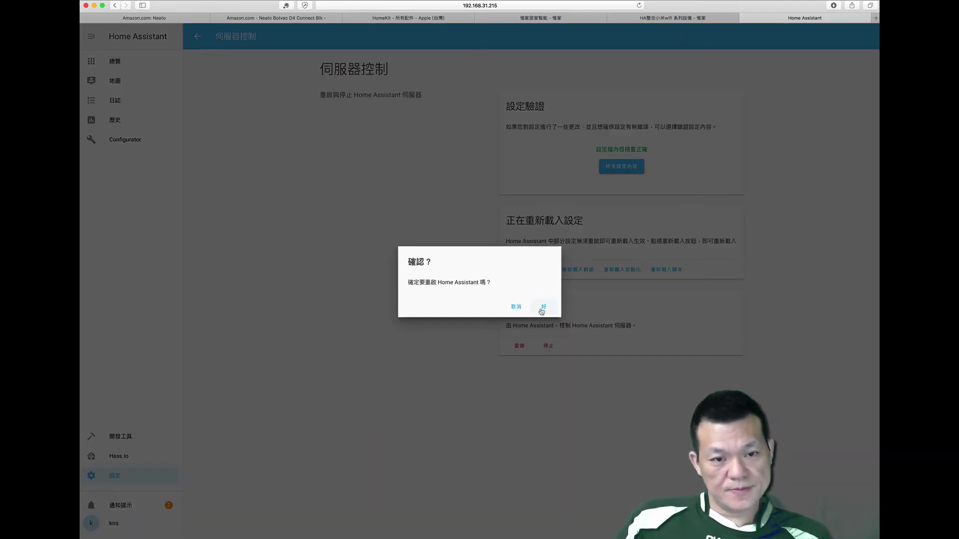
{"action": "left_click", "coordinate": [542, 307]}
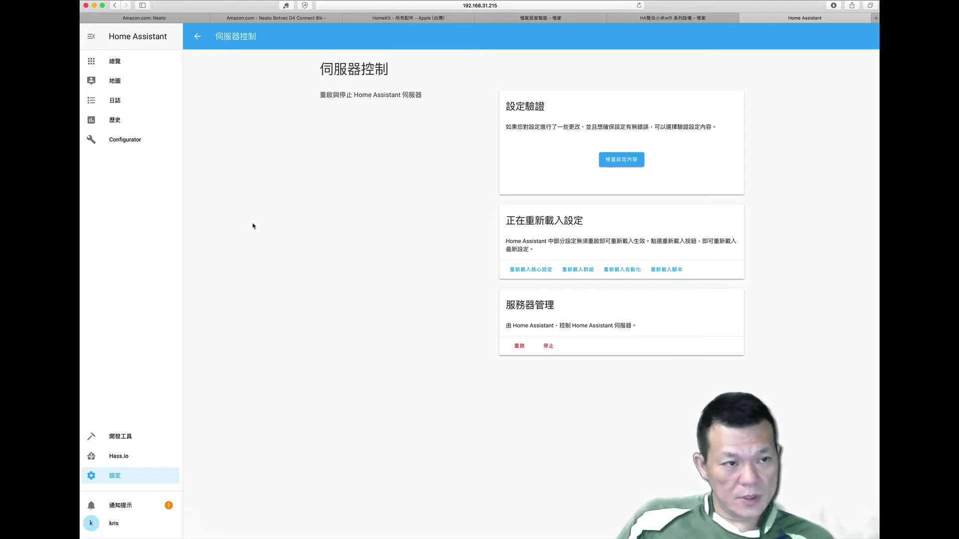
View the details and available commands of the 小米機器人控制功能 vacuum entity from the overview
{"action": "left_click", "coordinate": [125, 65]}
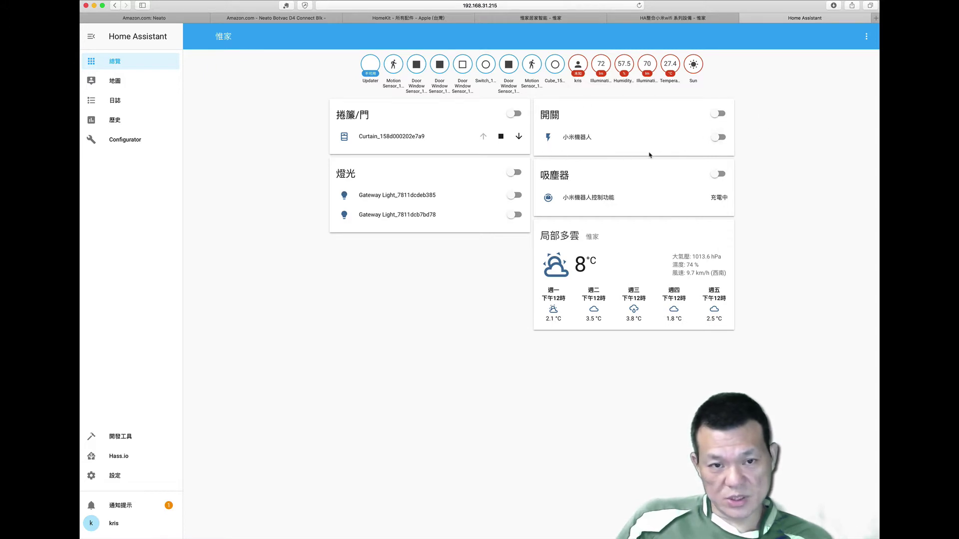
{"action": "left_click", "coordinate": [599, 201]}
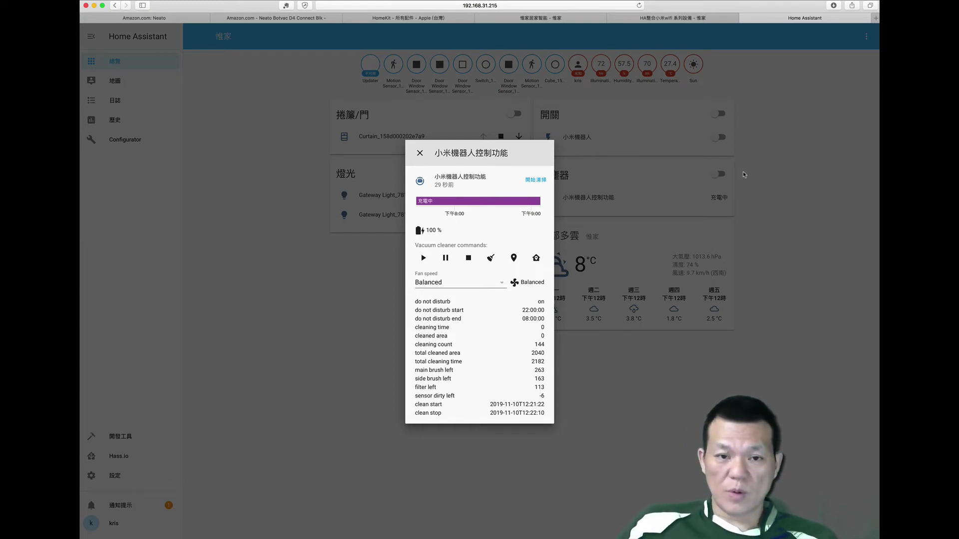
{"action": "left_click", "coordinate": [581, 151]}
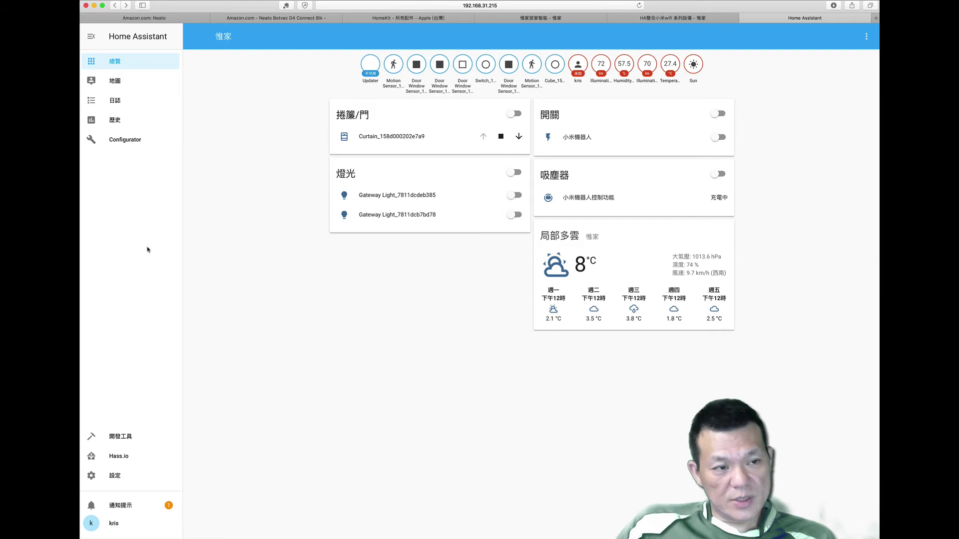
Check the homekit entry on line 13 of configuration.yaml in the Configurator, and return to the overview
{"action": "left_click", "coordinate": [122, 148]}
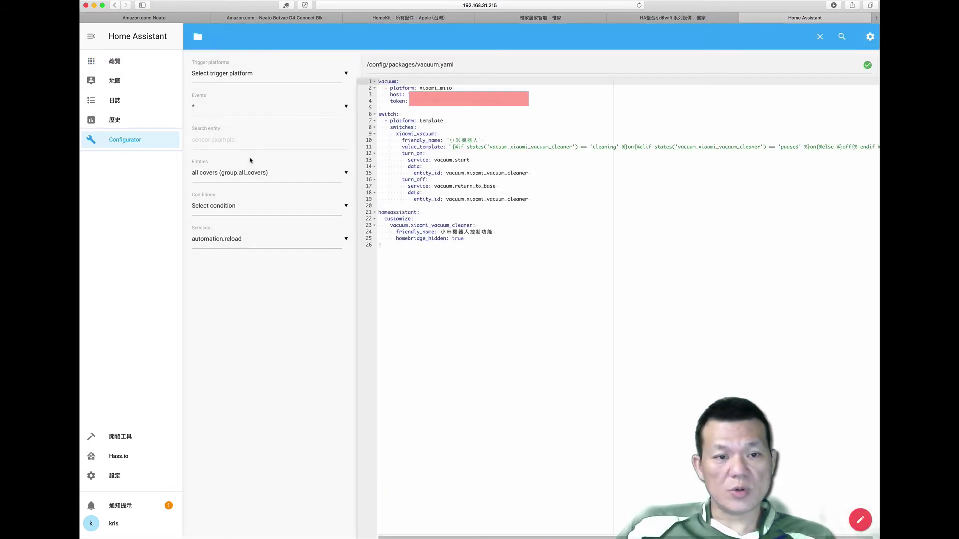
{"action": "left_click", "coordinate": [198, 36]}
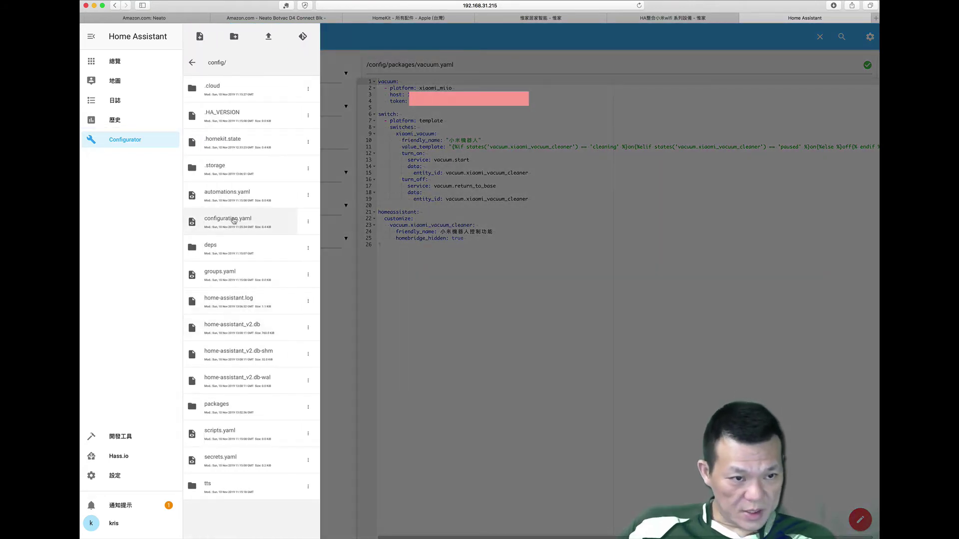
{"action": "left_click", "coordinate": [241, 224]}
{"action": "left_click", "coordinate": [420, 218]}
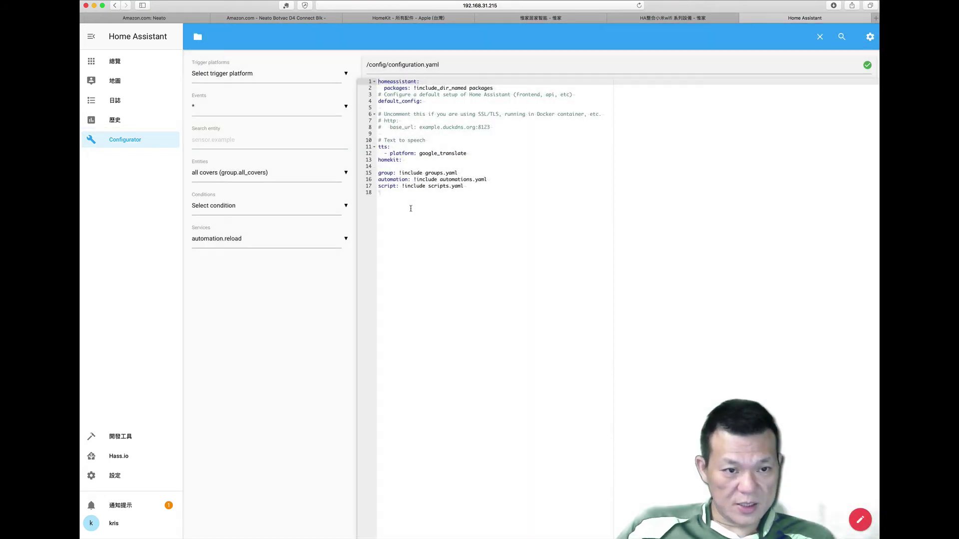
{"action": "left_click_drag", "start_coordinate": [379, 161], "coordinate": [403, 163]}
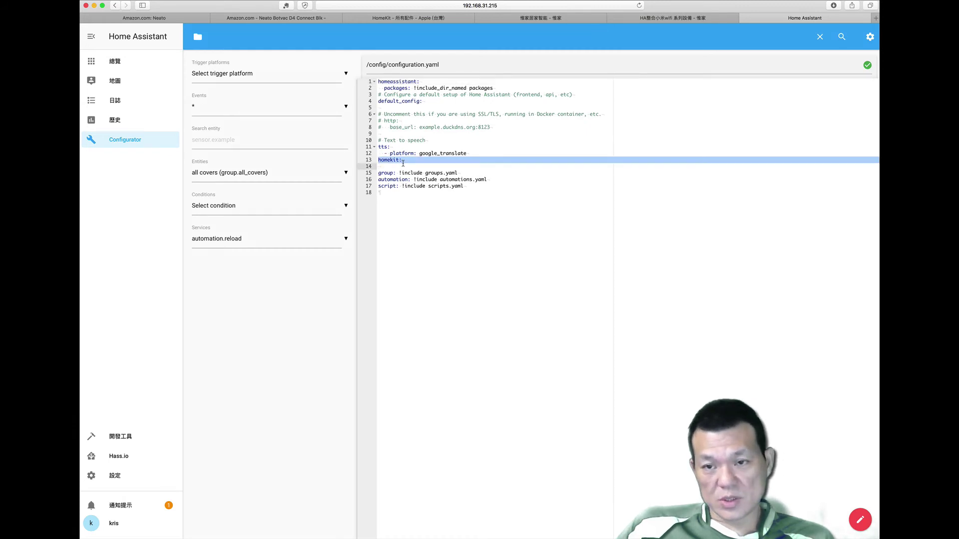
{"action": "left_click", "coordinate": [441, 289]}
{"action": "left_click", "coordinate": [121, 71]}
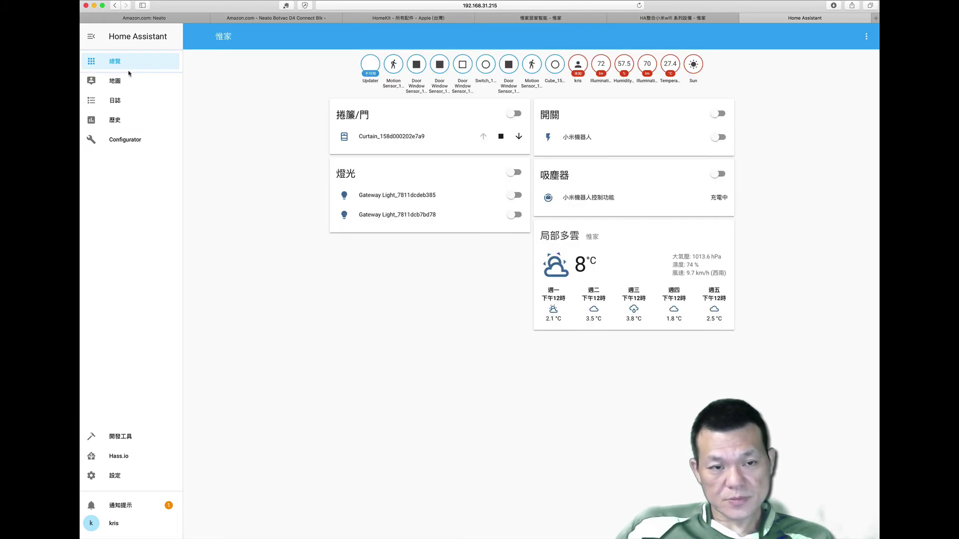